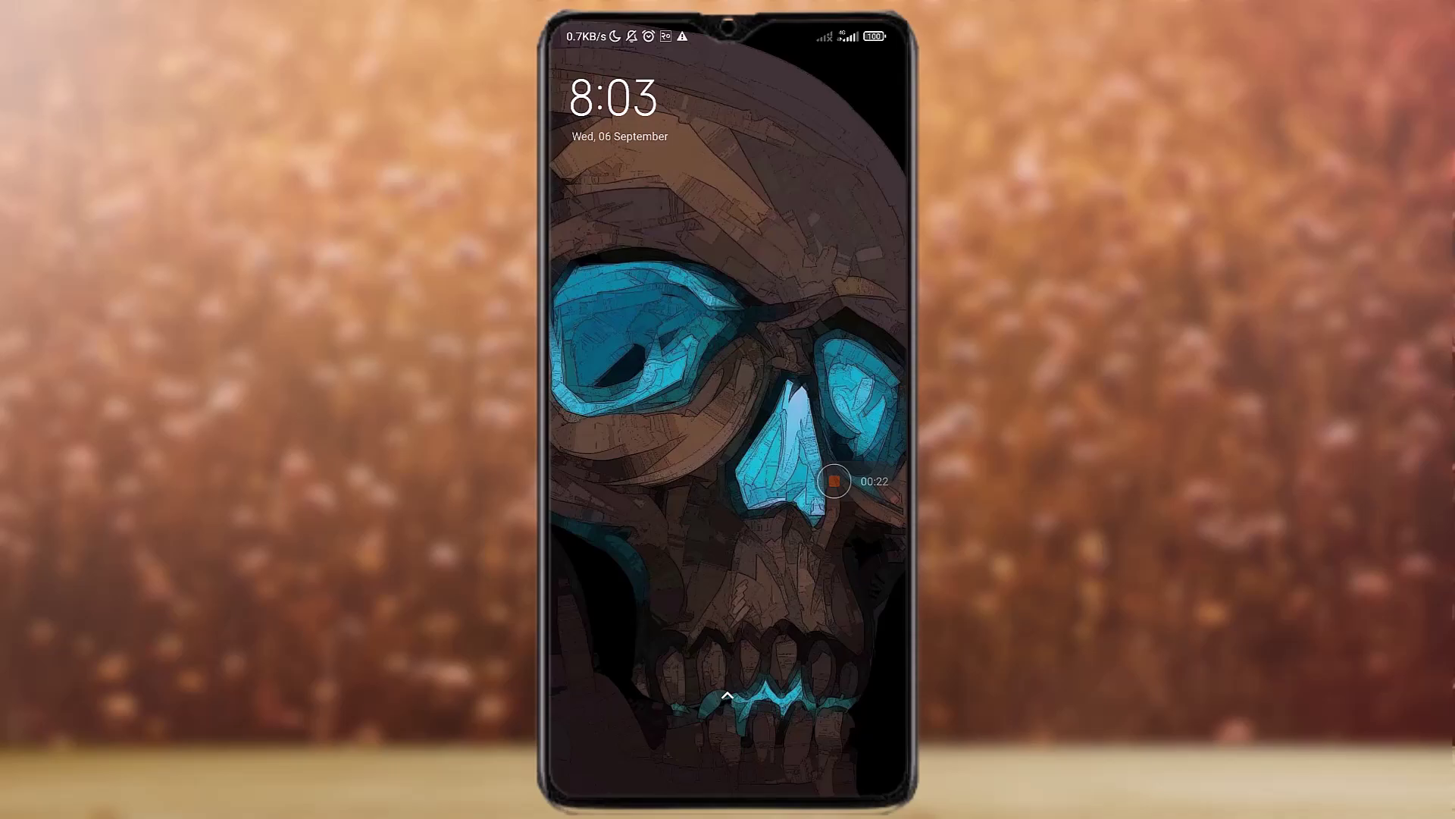
Step: Open Brave and go to the Google home page
{"action": "left_click_drag", "start_coordinate": [727, 682], "coordinate": [727, 341]}
{"action": "left_click", "coordinate": [770, 140]}
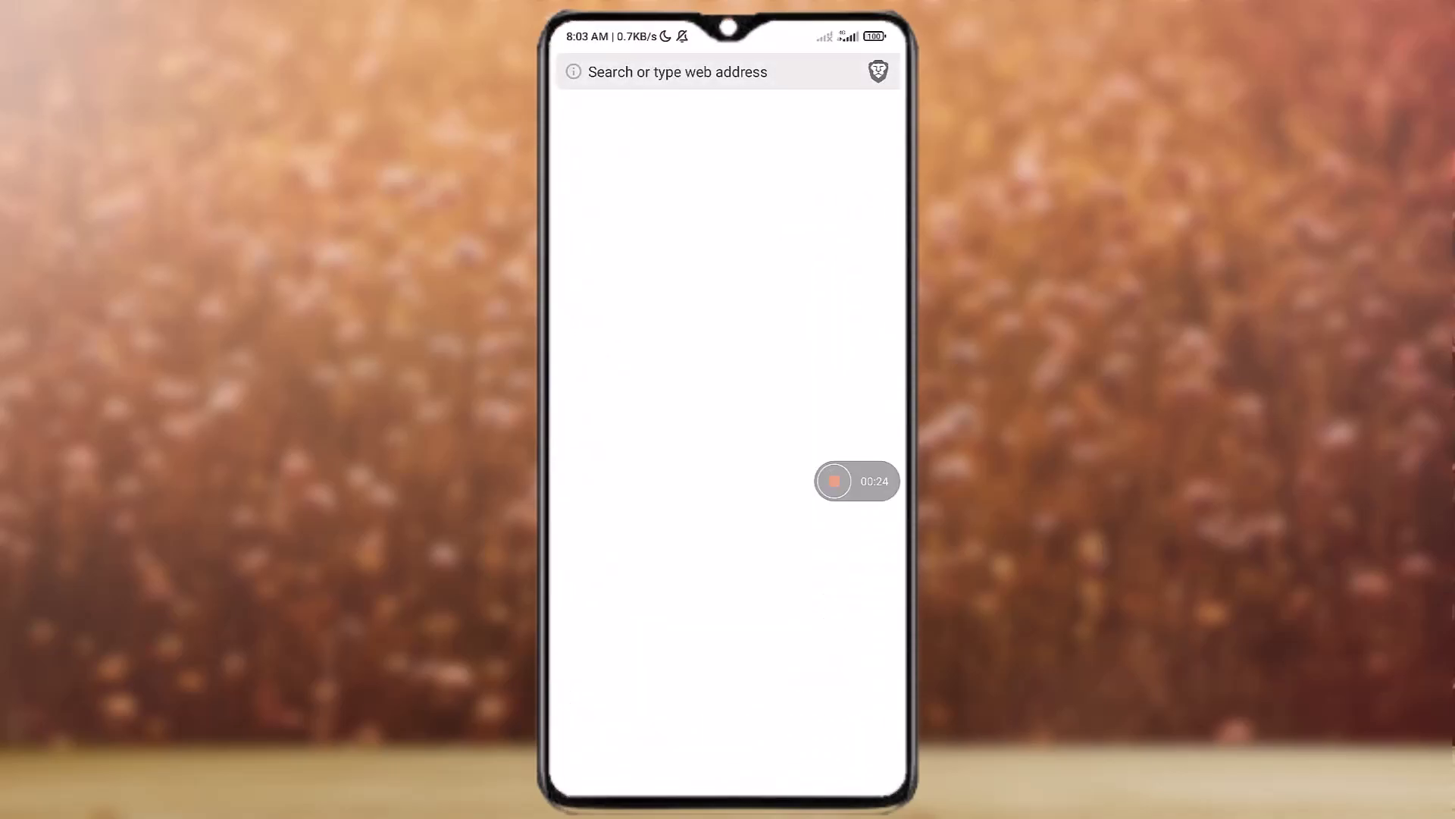
{"action": "left_click", "coordinate": [679, 72]}
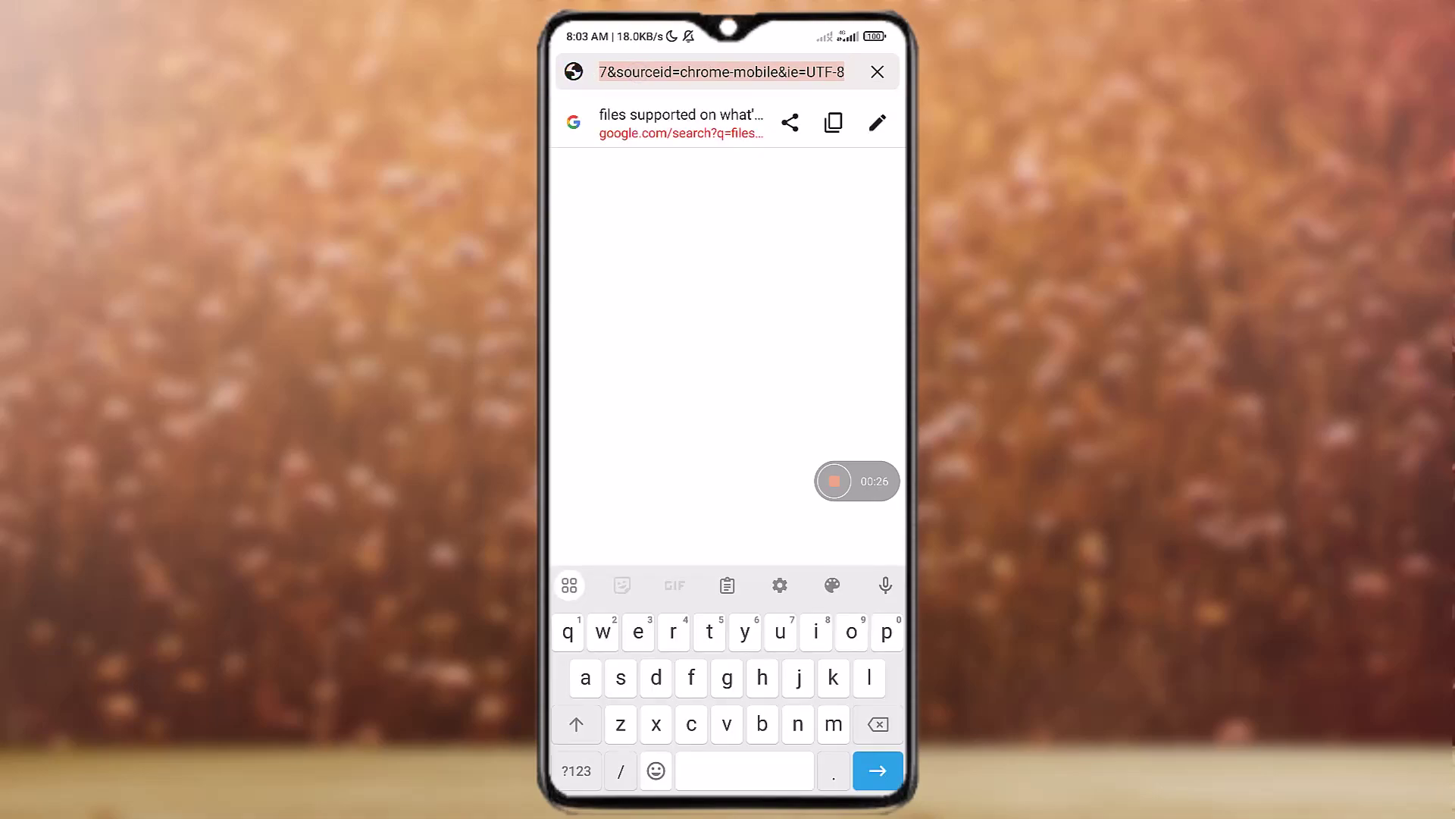
{"action": "type", "text": "goo"}
{"action": "left_click", "coordinate": [637, 225]}
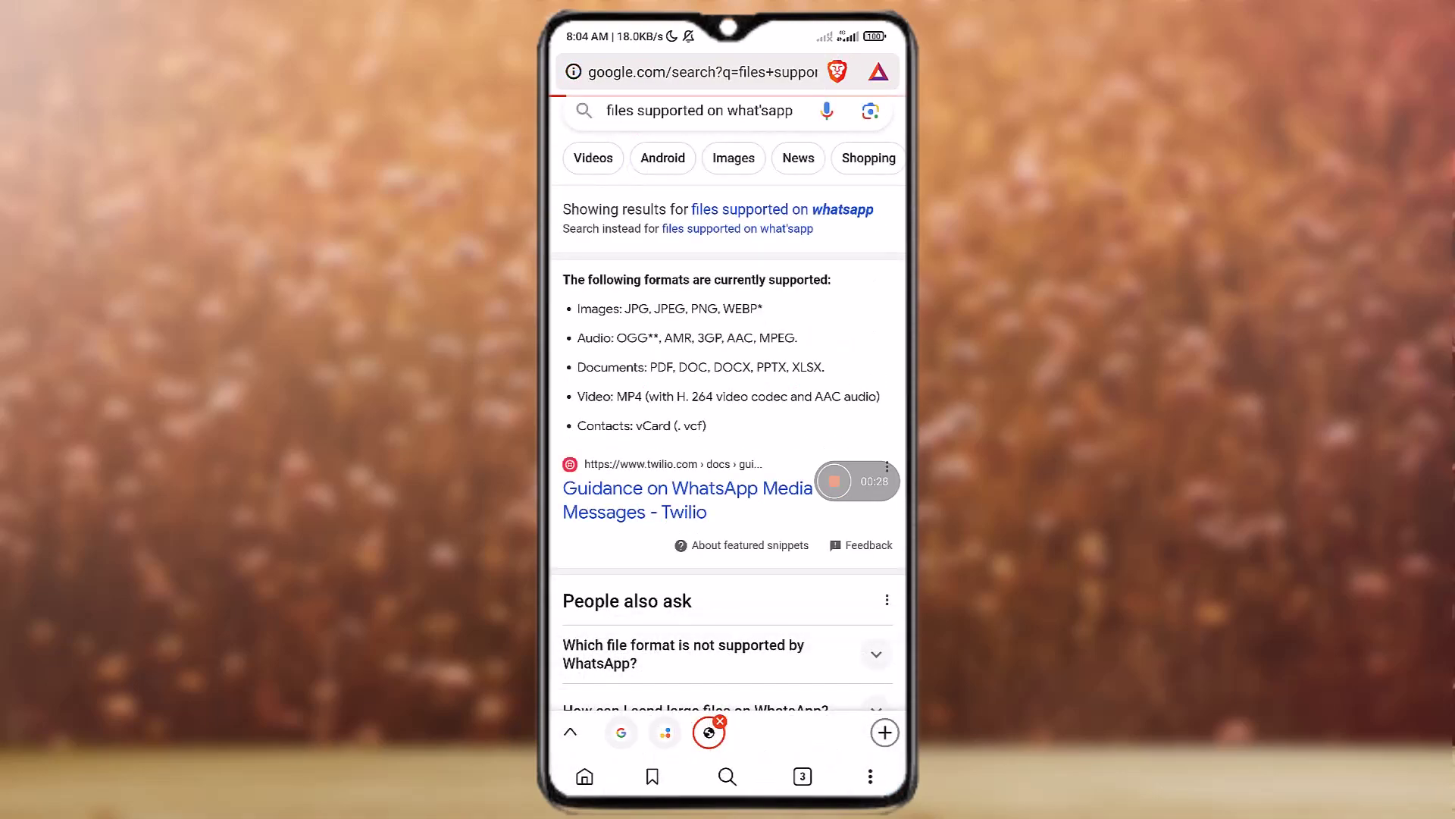
Step: Search Google for 'files supported on whatsapp' using the suggestion
{"action": "left_click", "coordinate": [704, 293]}
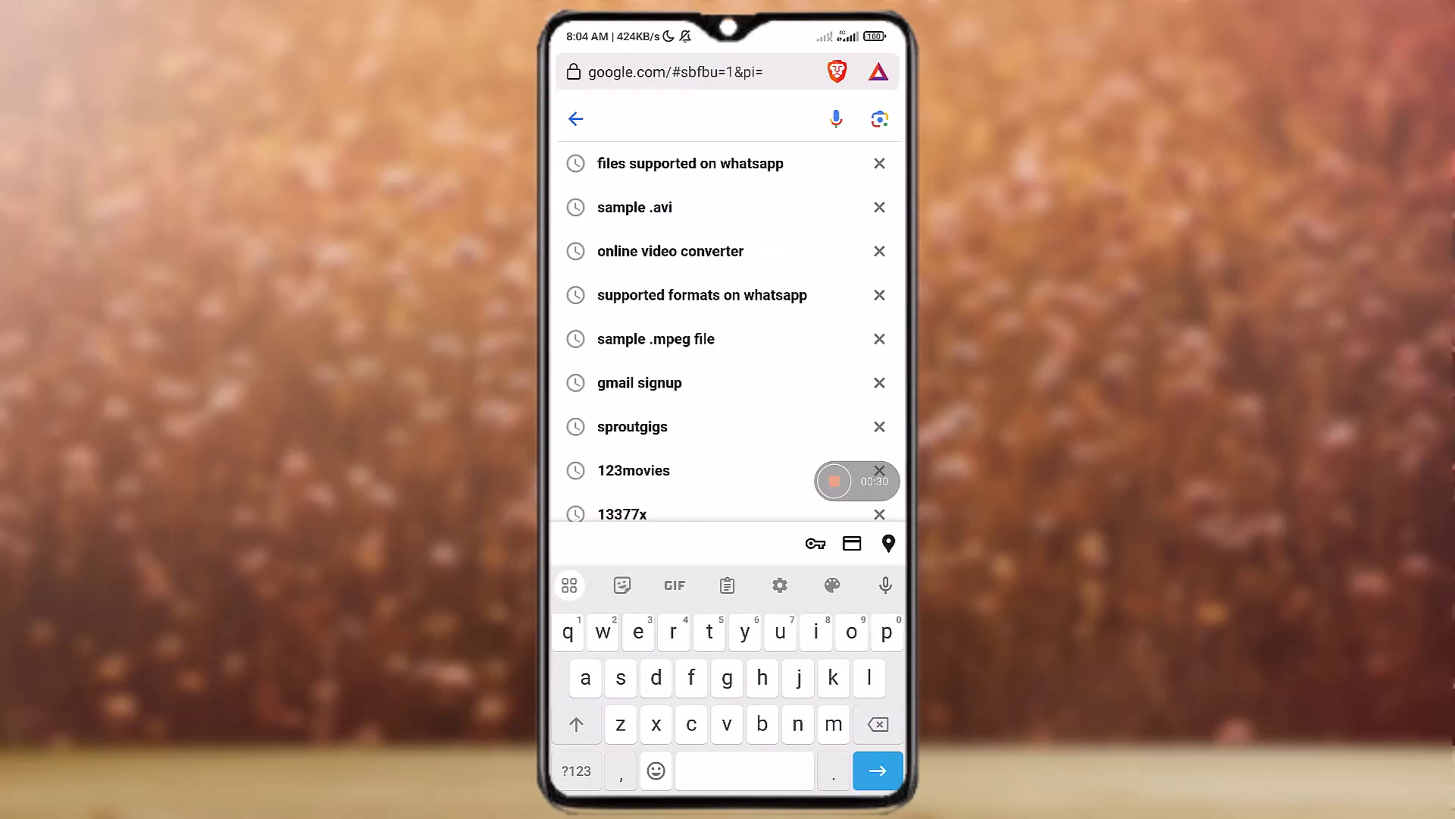
{"action": "type", "text": "file"}
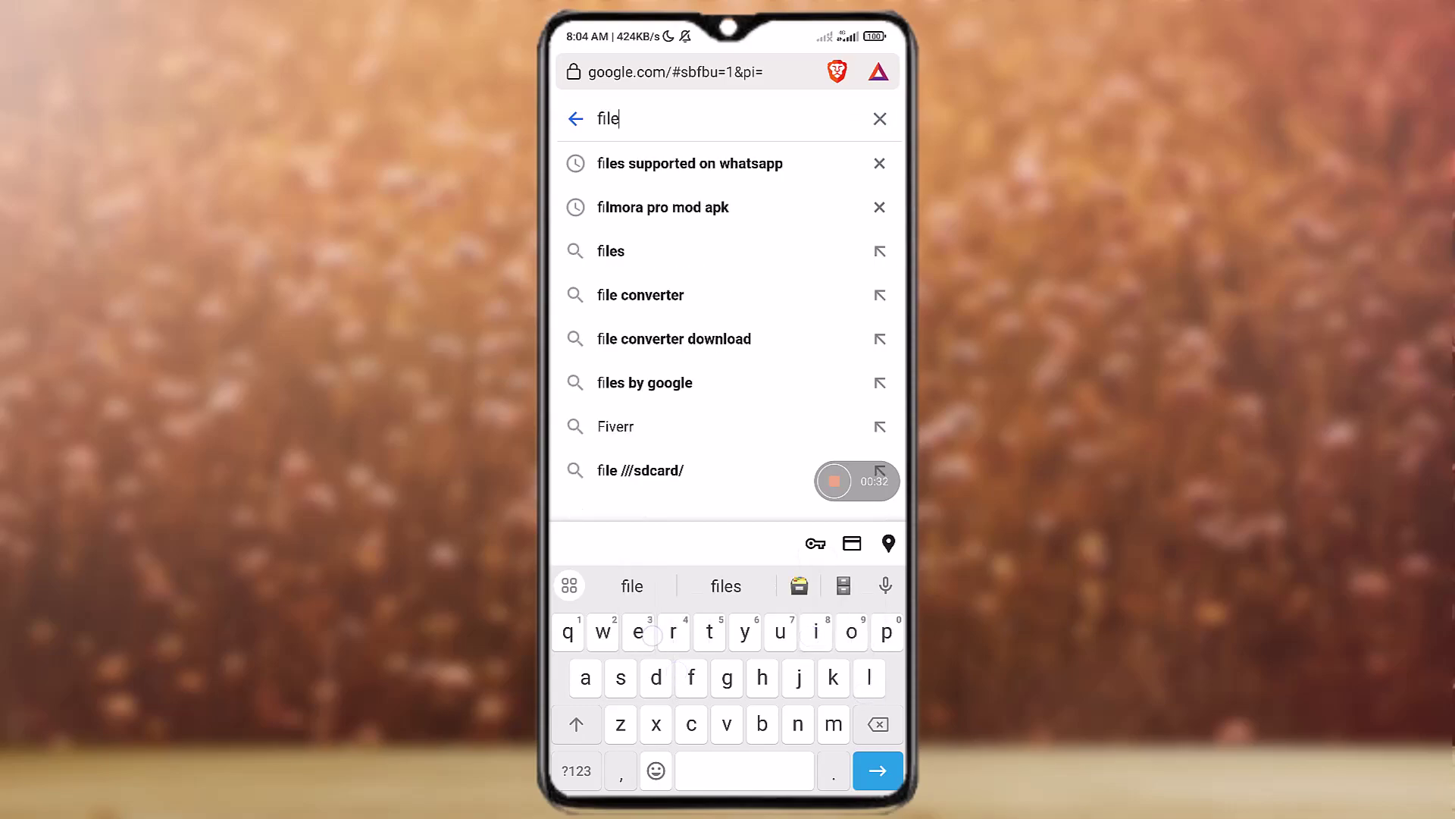
{"action": "type", "text": "d"}
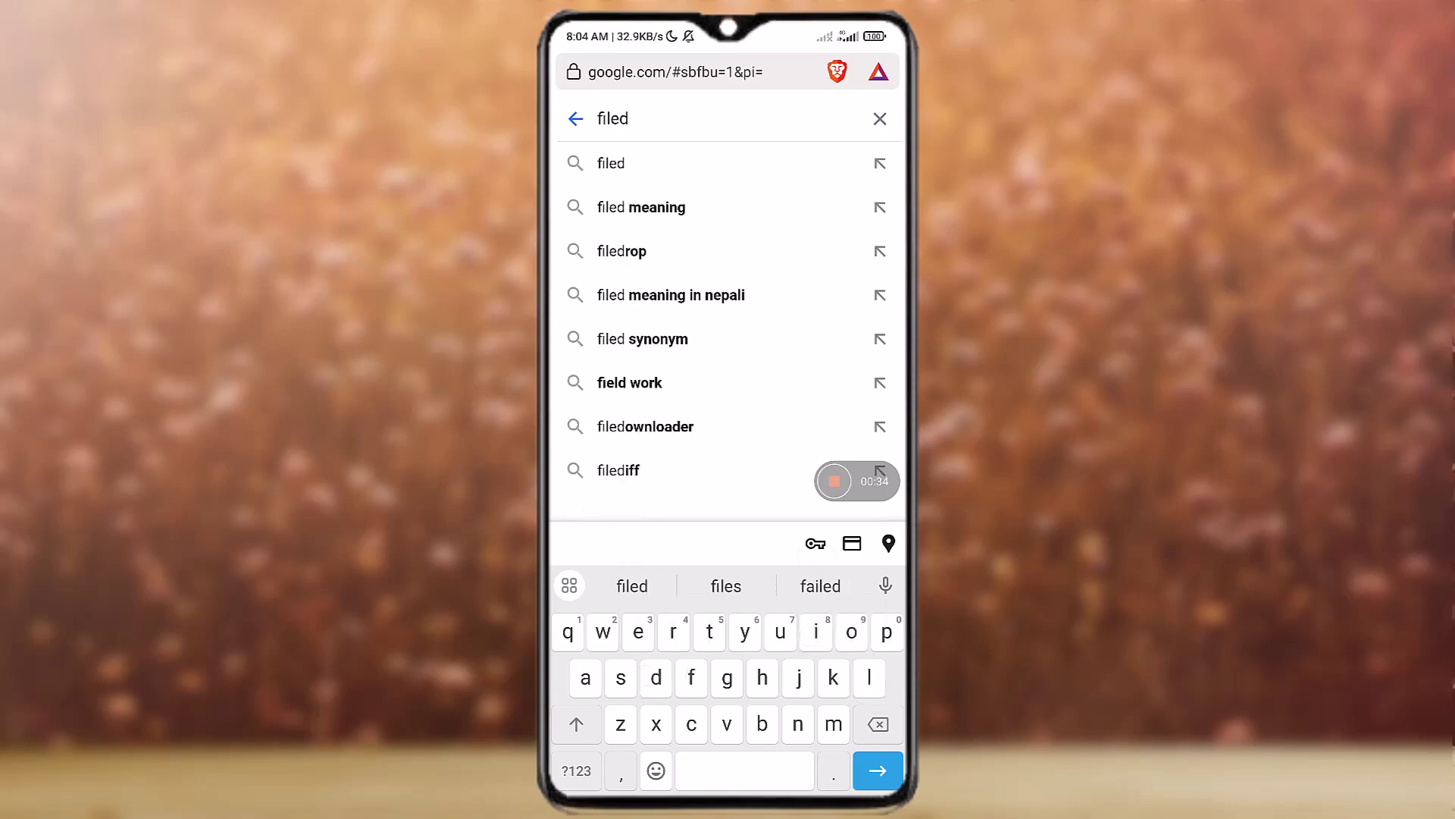
{"action": "key", "text": "BackSpace"}
{"action": "type", "text": "s"}
{"action": "left_click", "coordinate": [682, 163]}
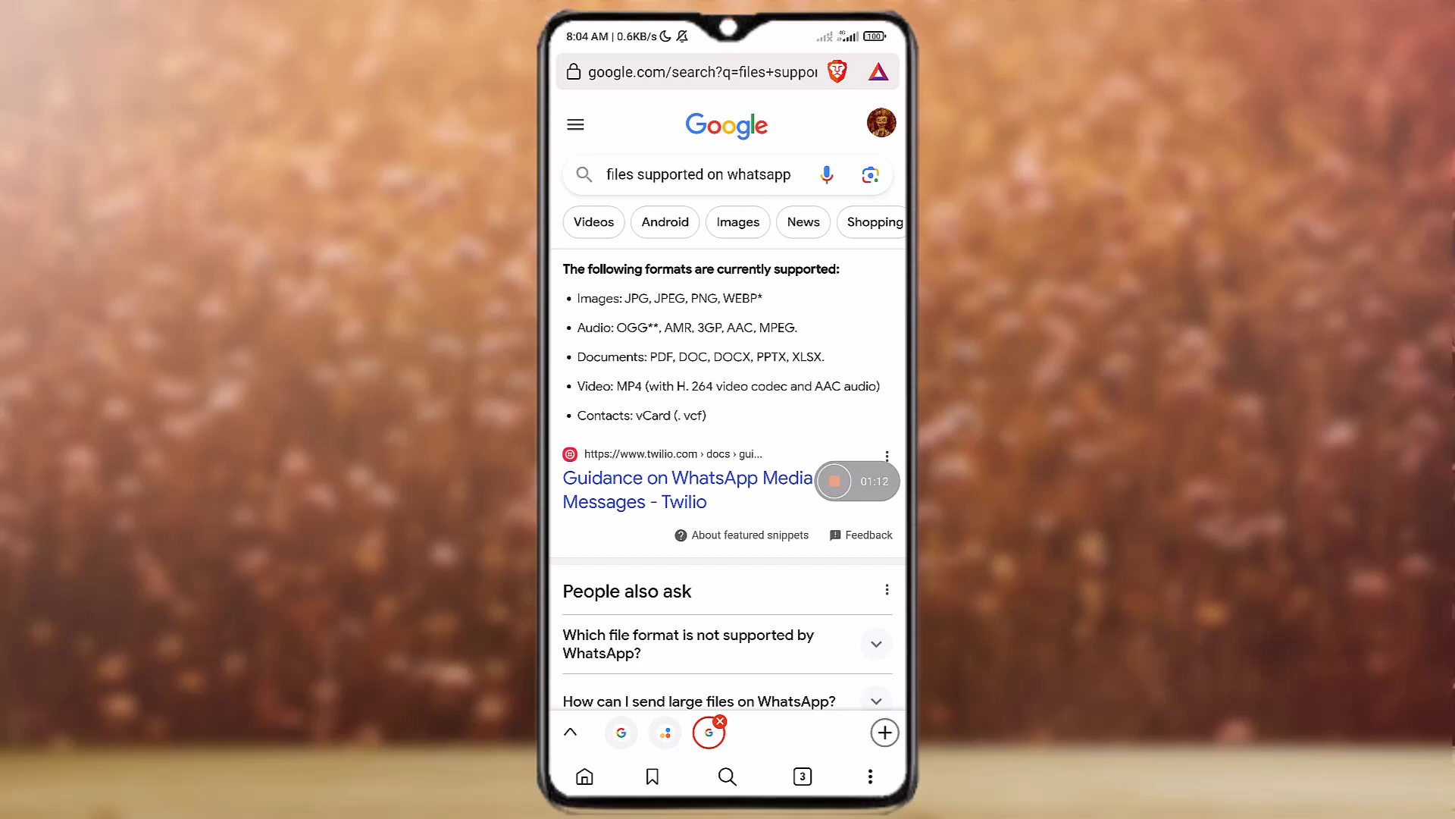
Step: Open WhatsApp and start a new My status update from the Status tab
{"action": "key", "text": "Home"}
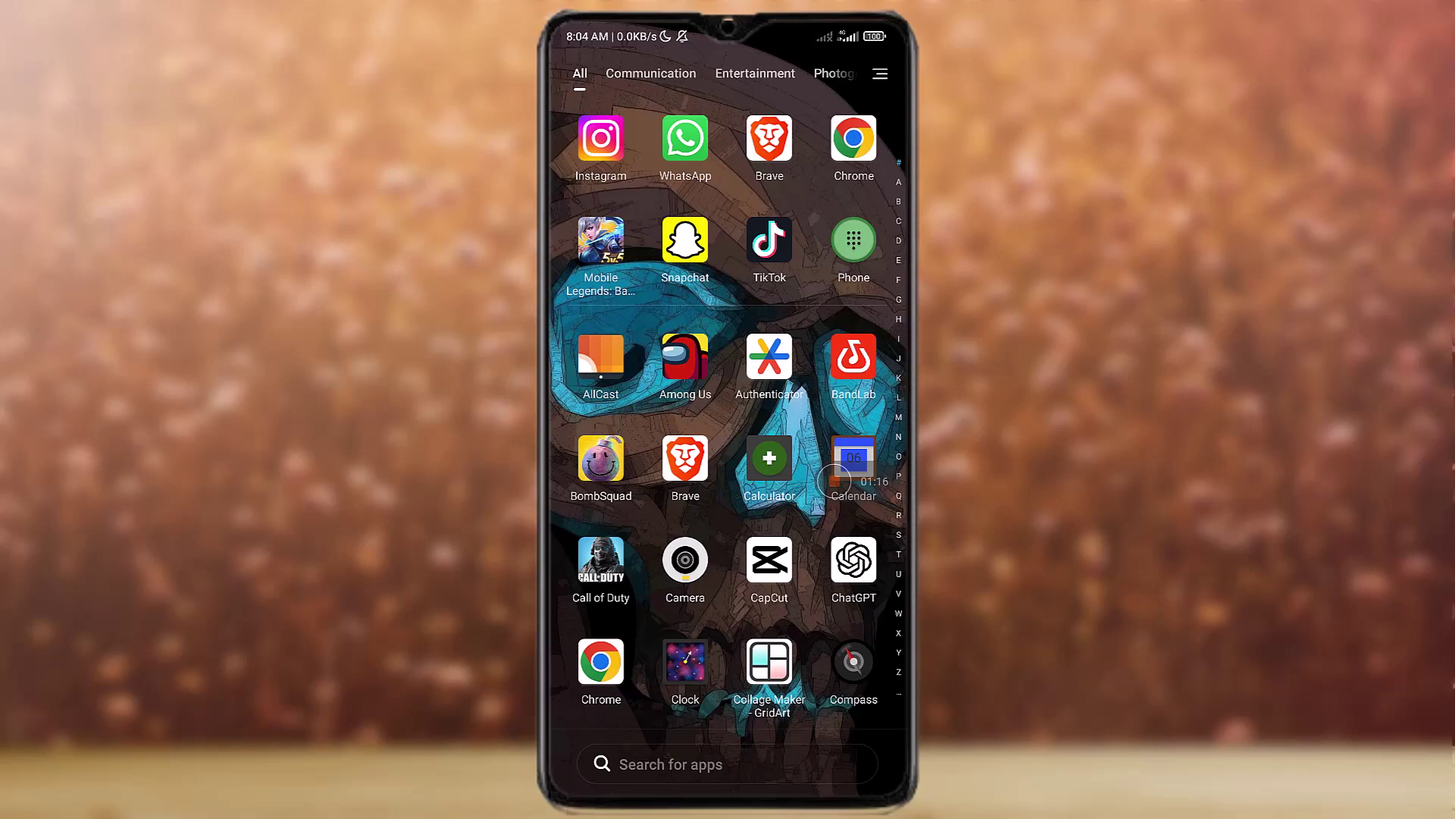
{"action": "left_click", "coordinate": [686, 141]}
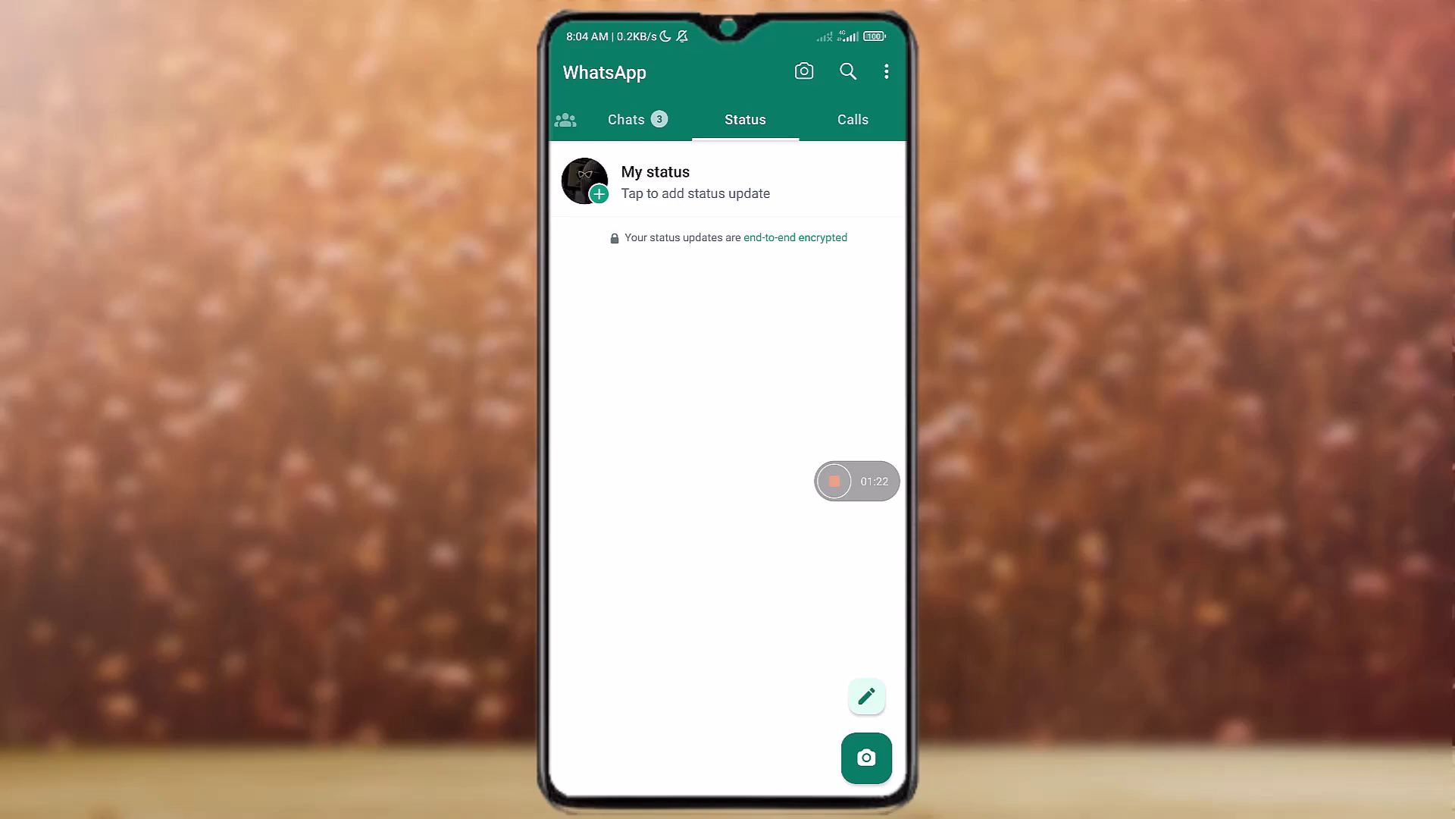
{"action": "left_click", "coordinate": [695, 181]}
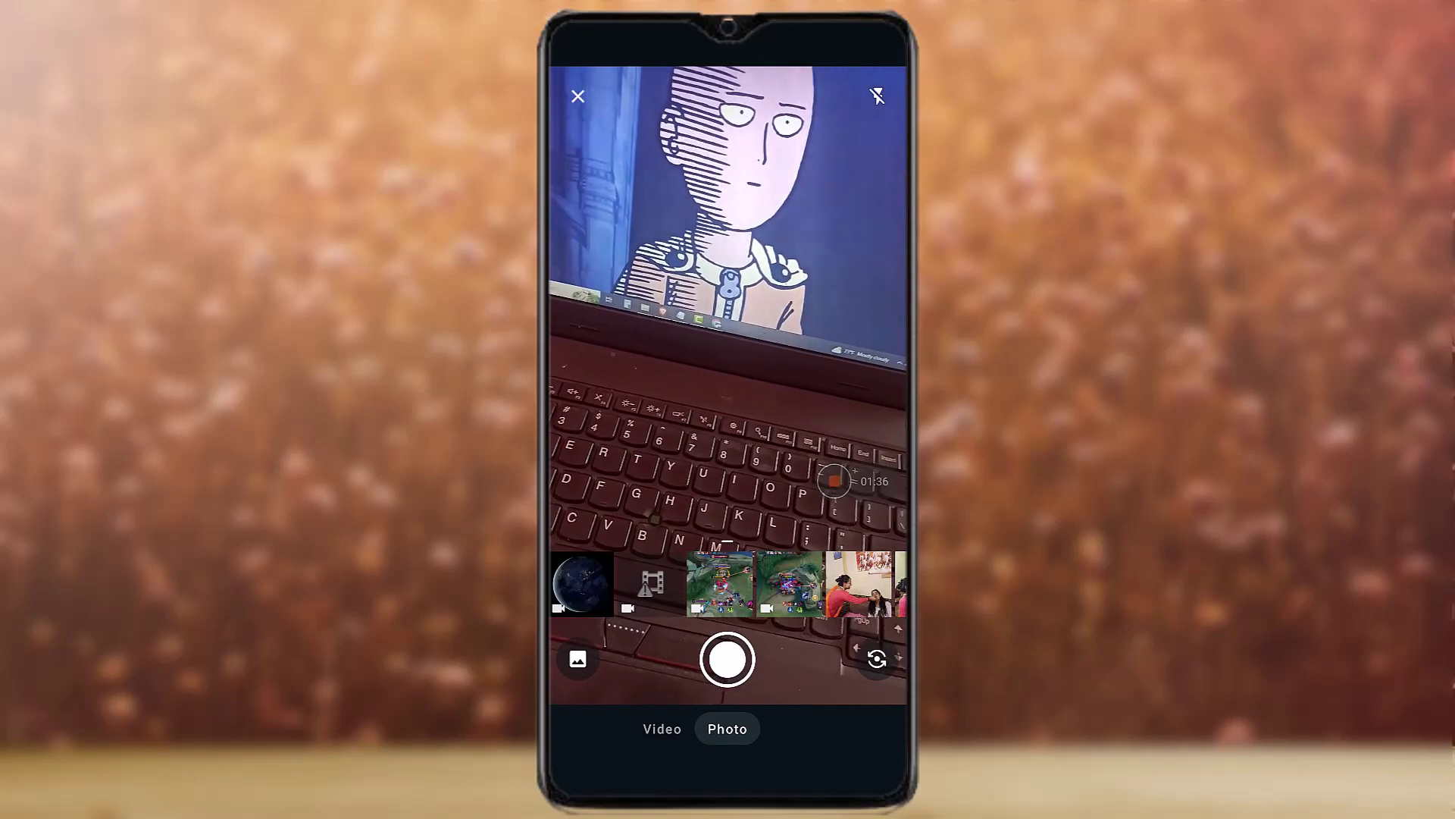
Step: Choose the gameplay video from Recents and trim it to 27 seconds, leaving no caption
{"action": "left_click", "coordinate": [578, 658]}
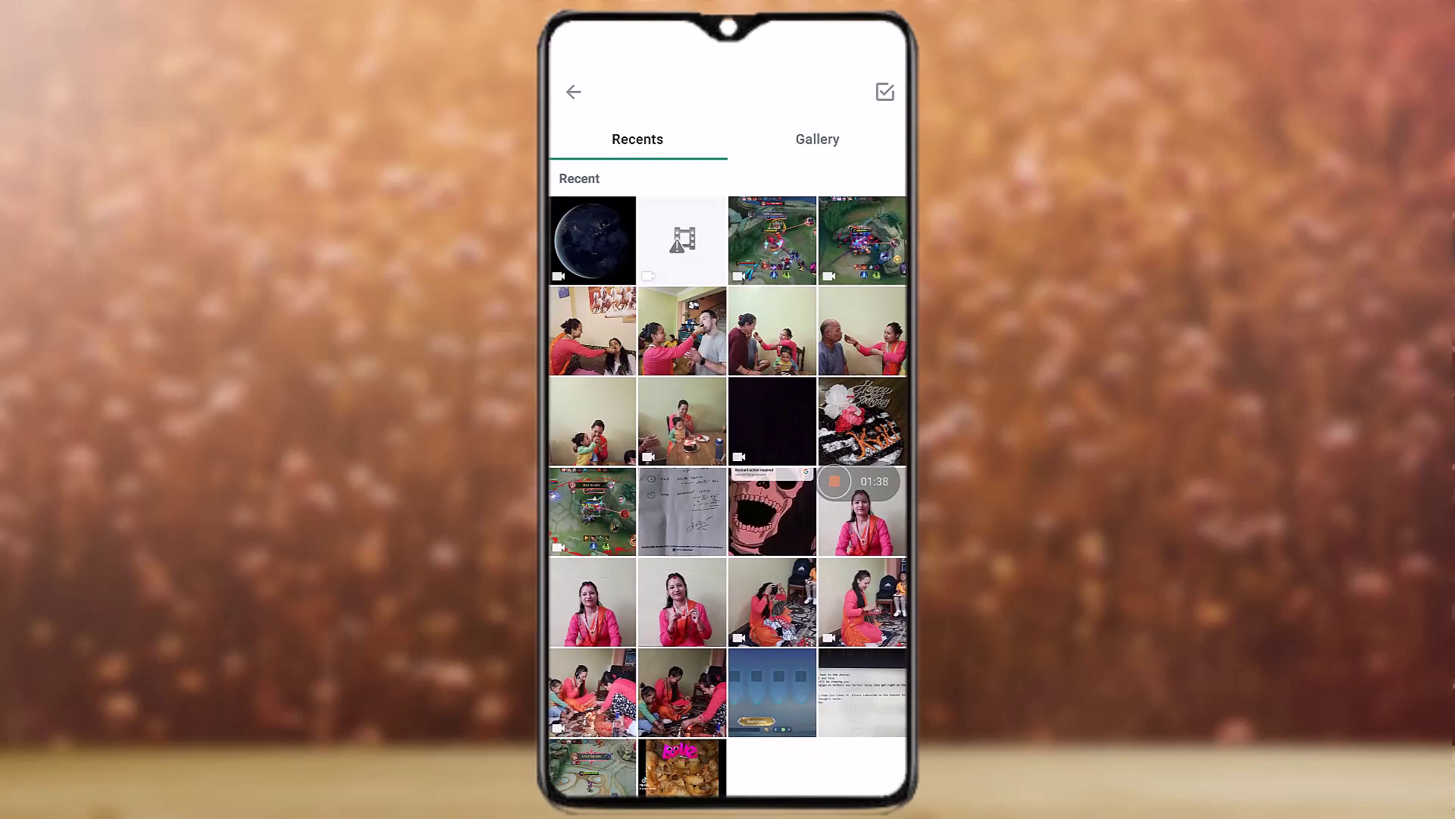
{"action": "left_click", "coordinate": [771, 242]}
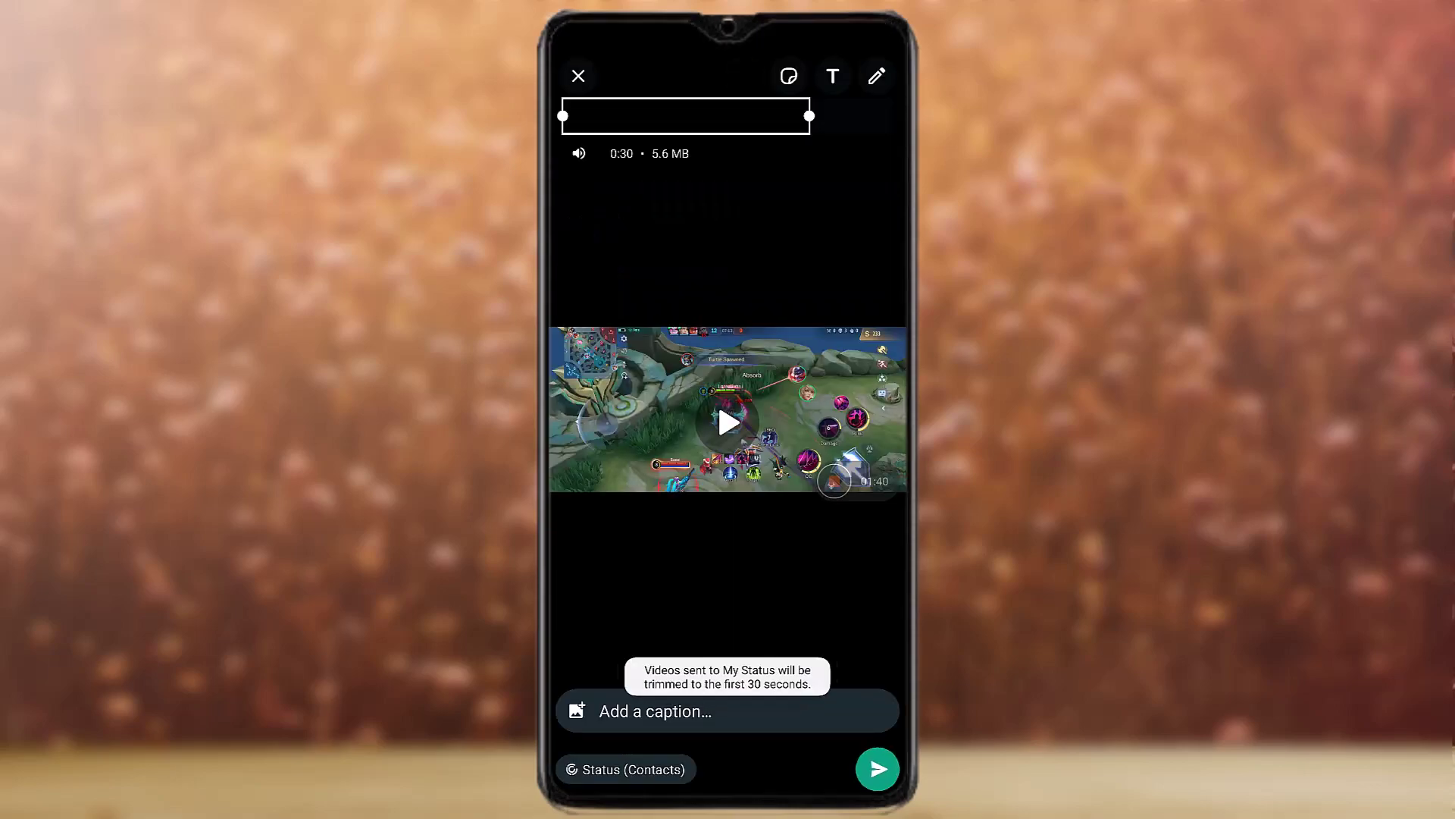
{"action": "left_click_drag", "start_coordinate": [810, 118], "coordinate": [792, 116]}
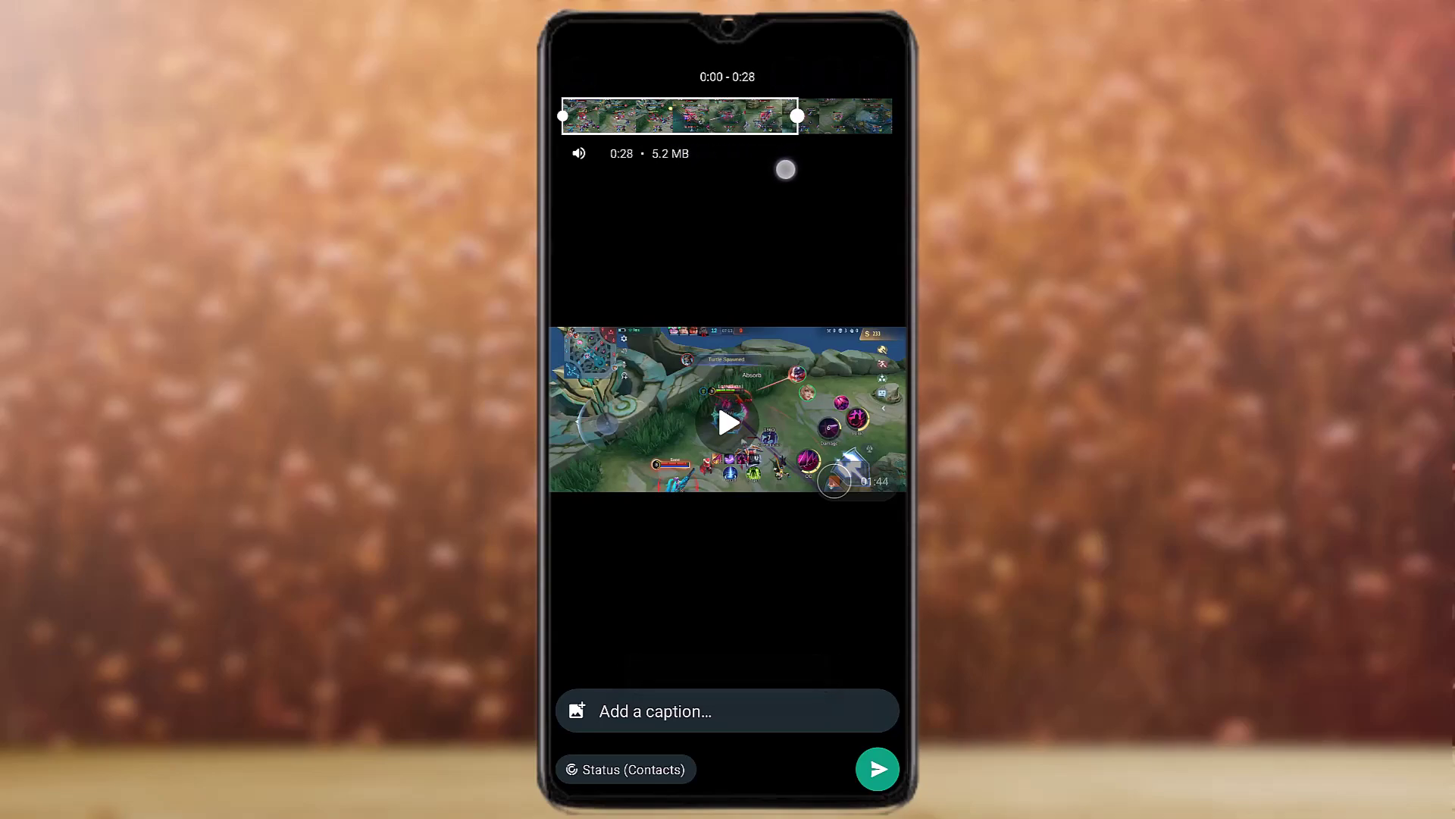
{"action": "left_click_drag", "start_coordinate": [683, 117], "coordinate": [711, 117]}
{"action": "left_click_drag", "start_coordinate": [811, 207], "coordinate": [818, 208]}
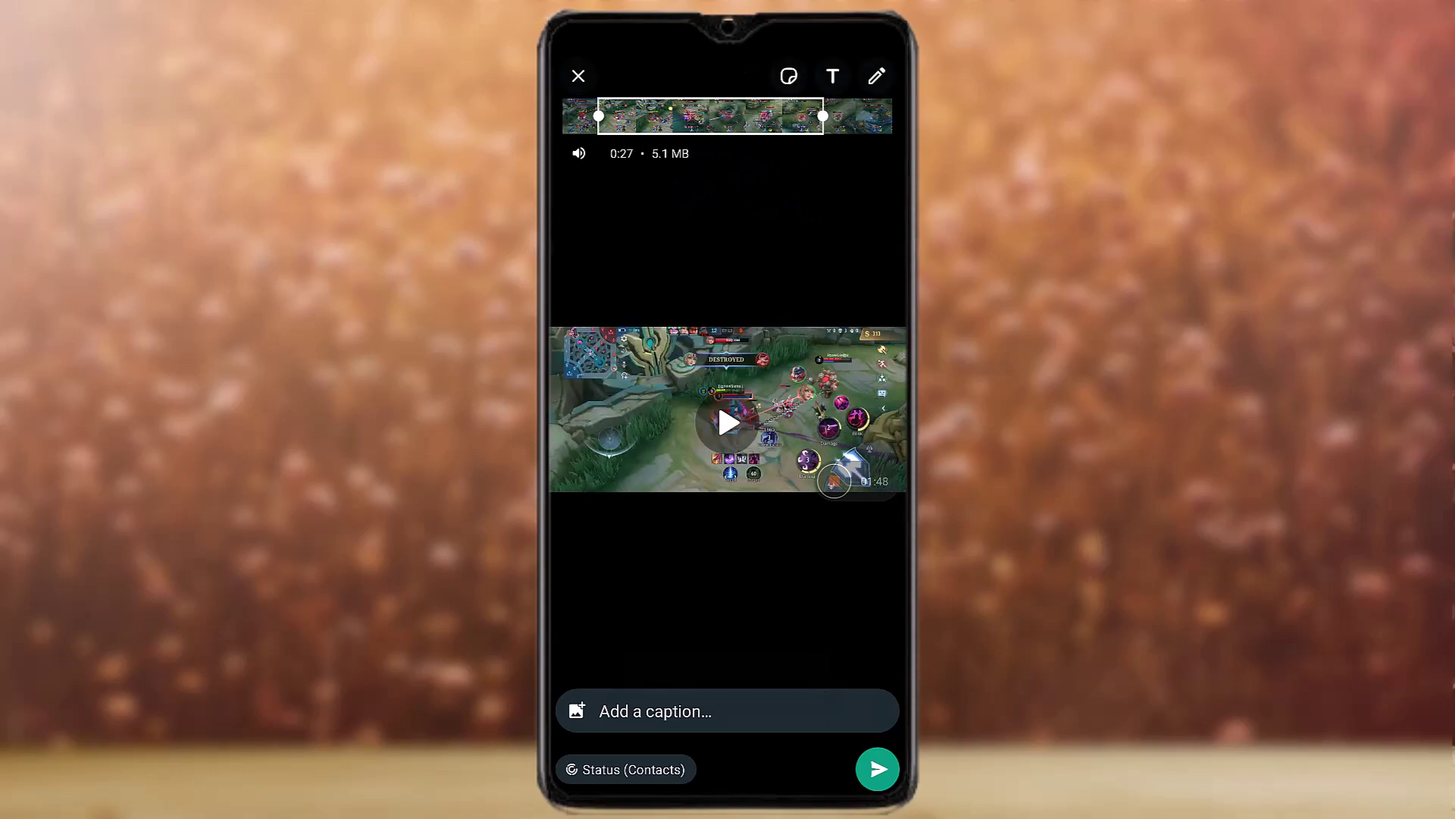
{"action": "left_click", "coordinate": [724, 714]}
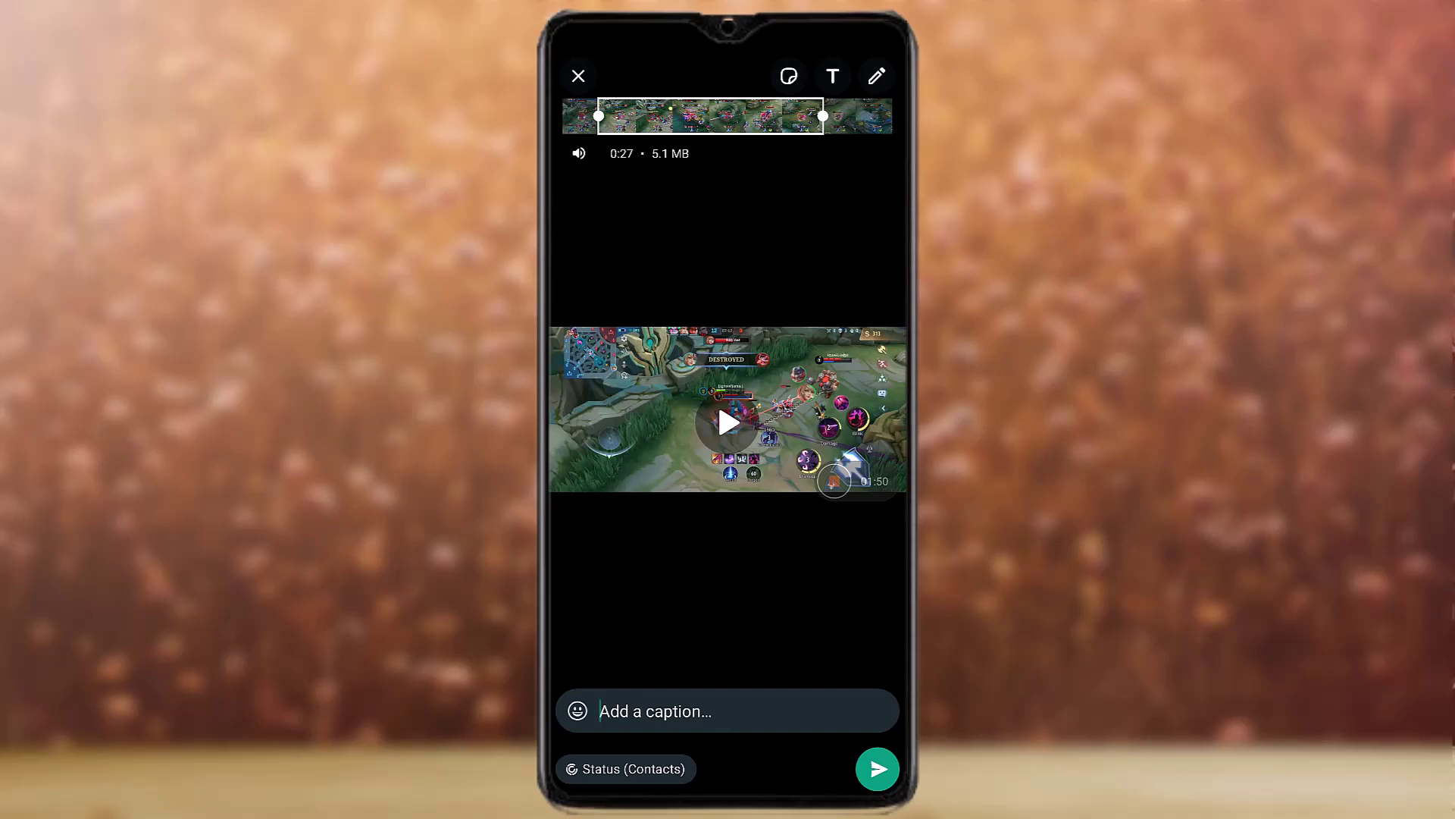
{"action": "key", "text": "Escape"}
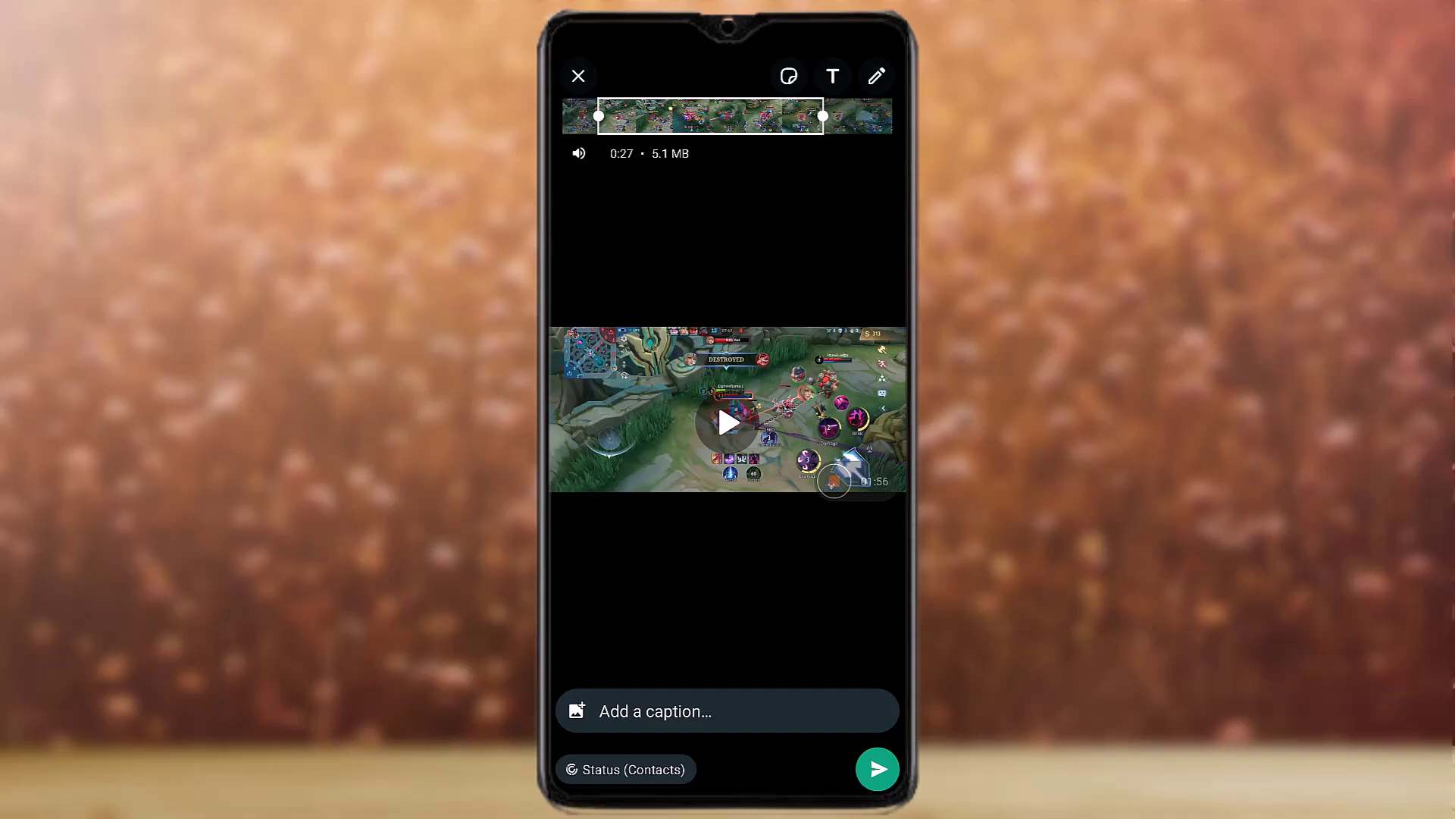
Step: Send the 27-second gameplay clip to My status and confirm sending to contacts
{"action": "left_click", "coordinate": [877, 768]}
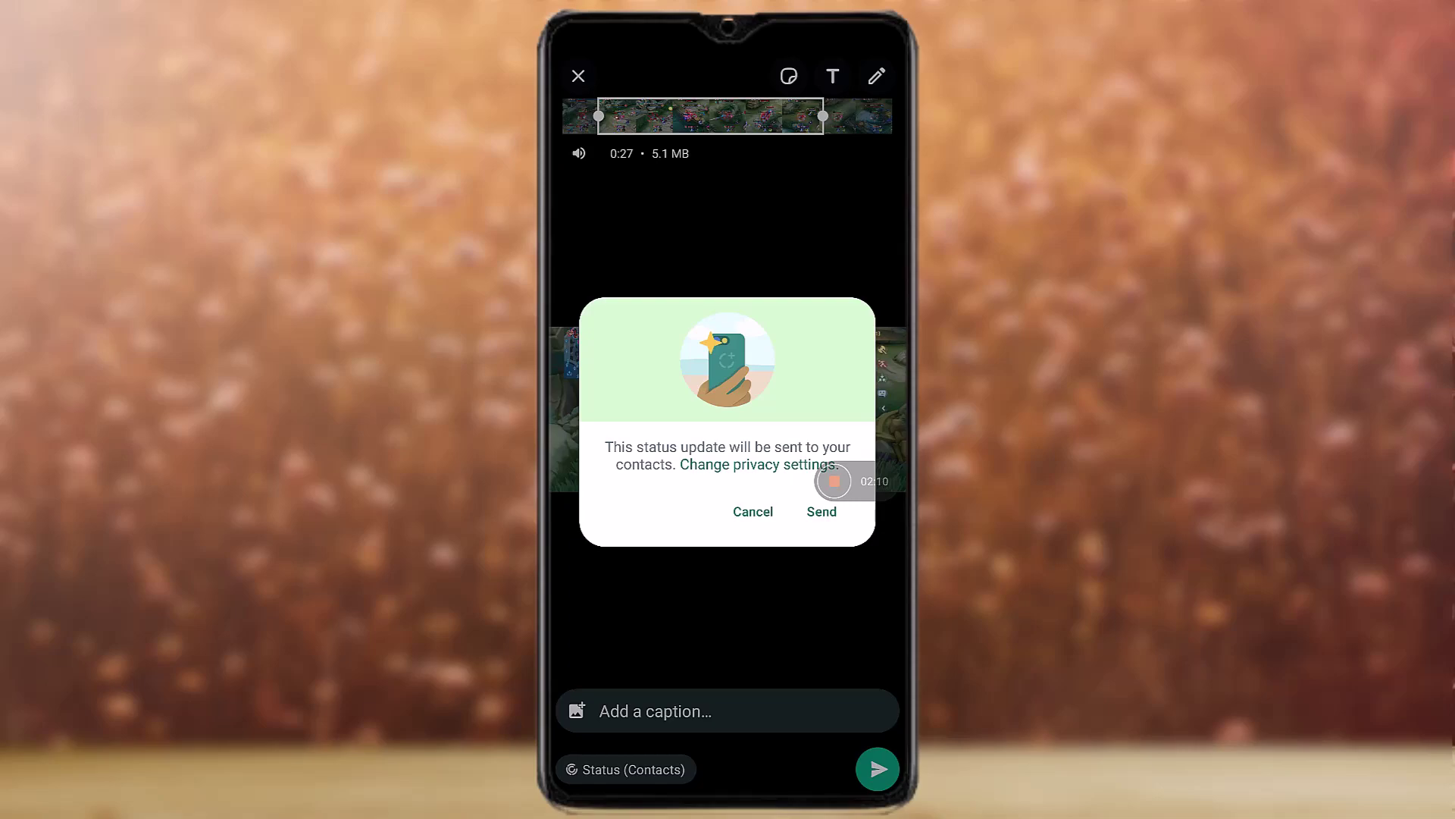
{"action": "left_click", "coordinate": [821, 512]}
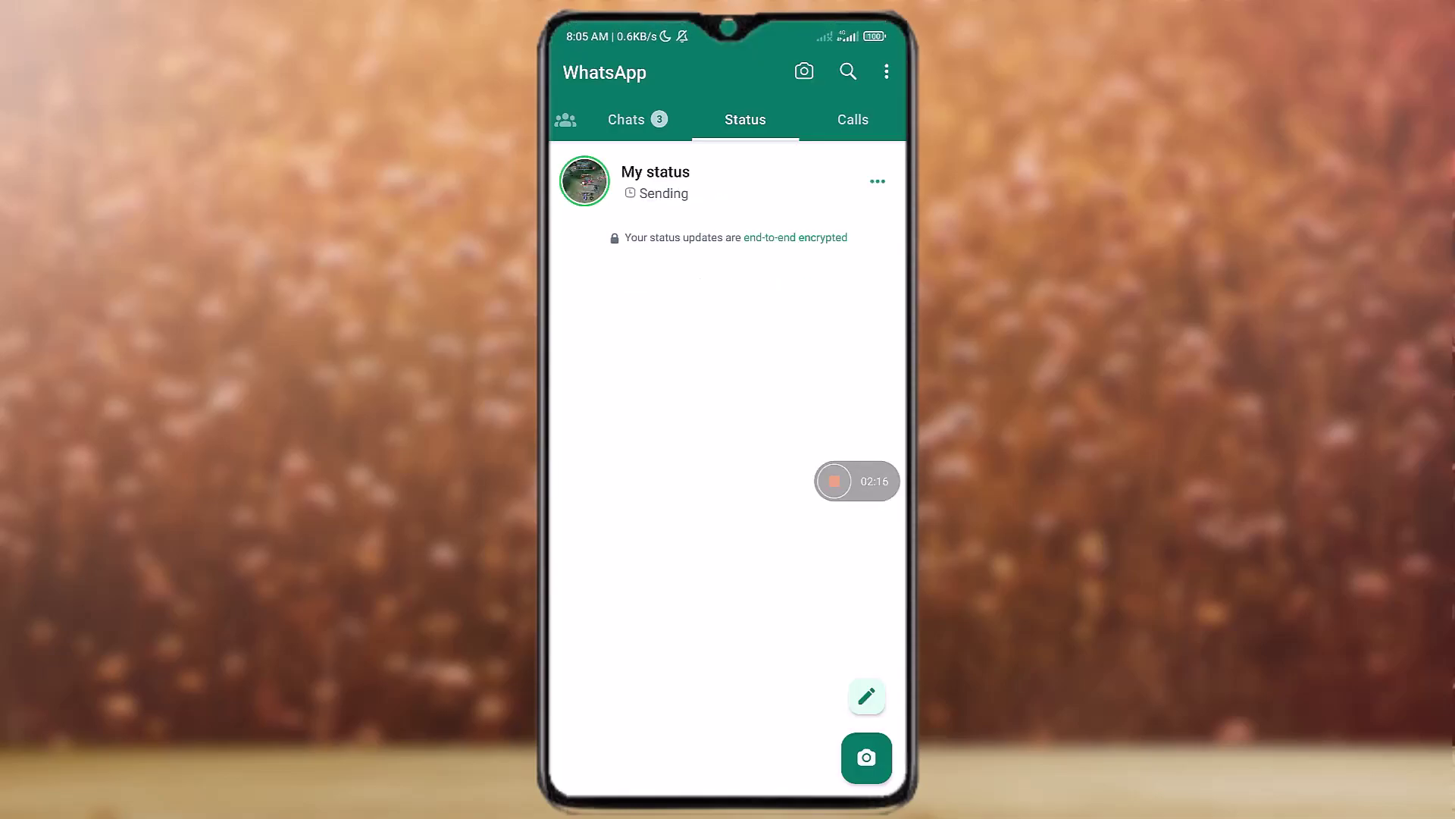
Step: Leave WhatsApp for the home screen
{"action": "key", "text": "Home"}
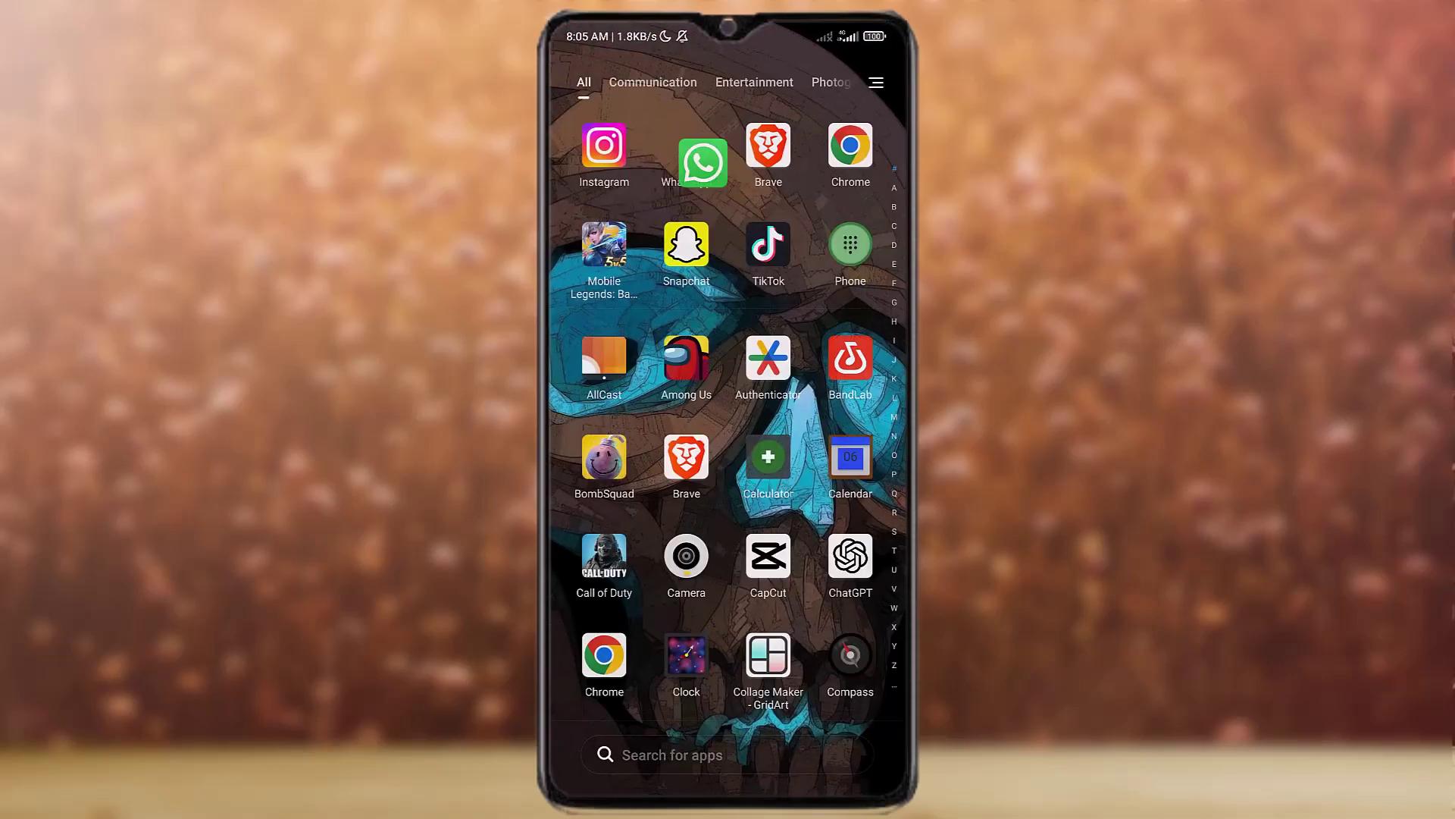